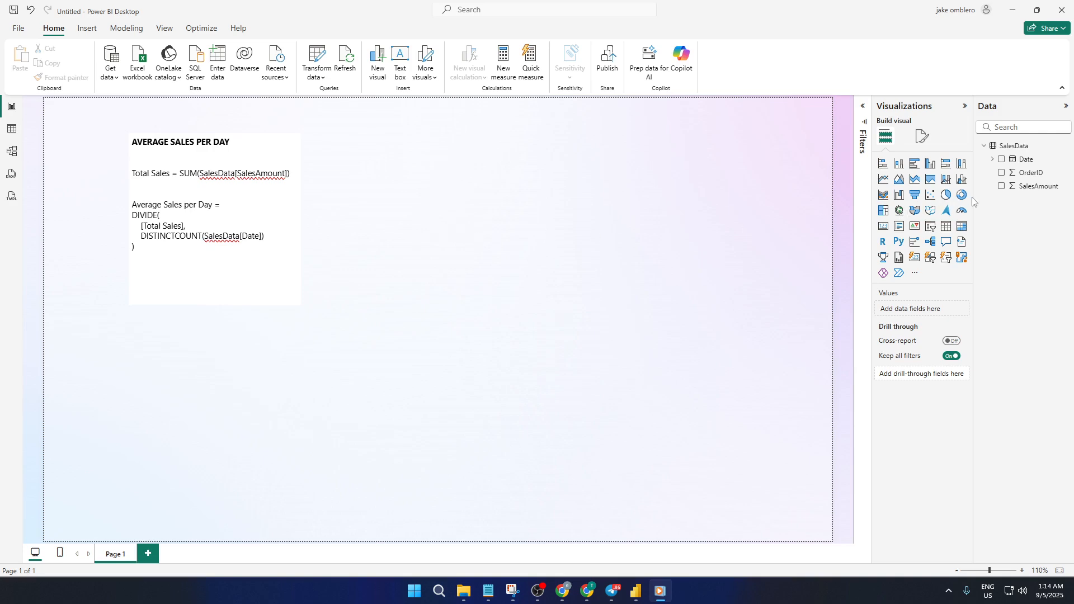
Create the measure Total Sales = SUM(SalesData[SalesAmount]) in the SalesData table, copying the formula from the text box.
right_click(1029, 148)
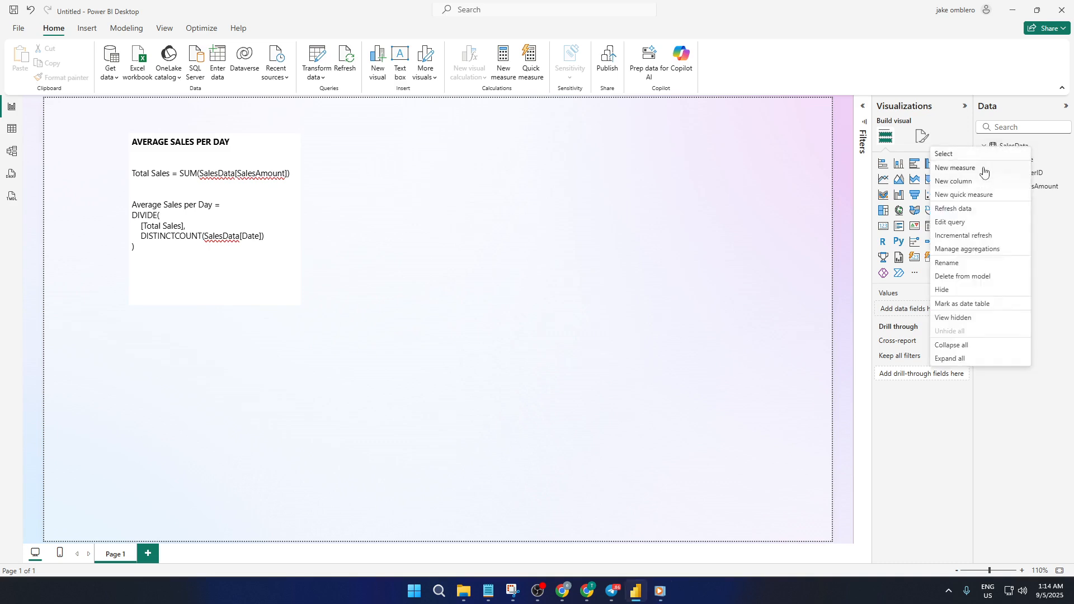
click(961, 168)
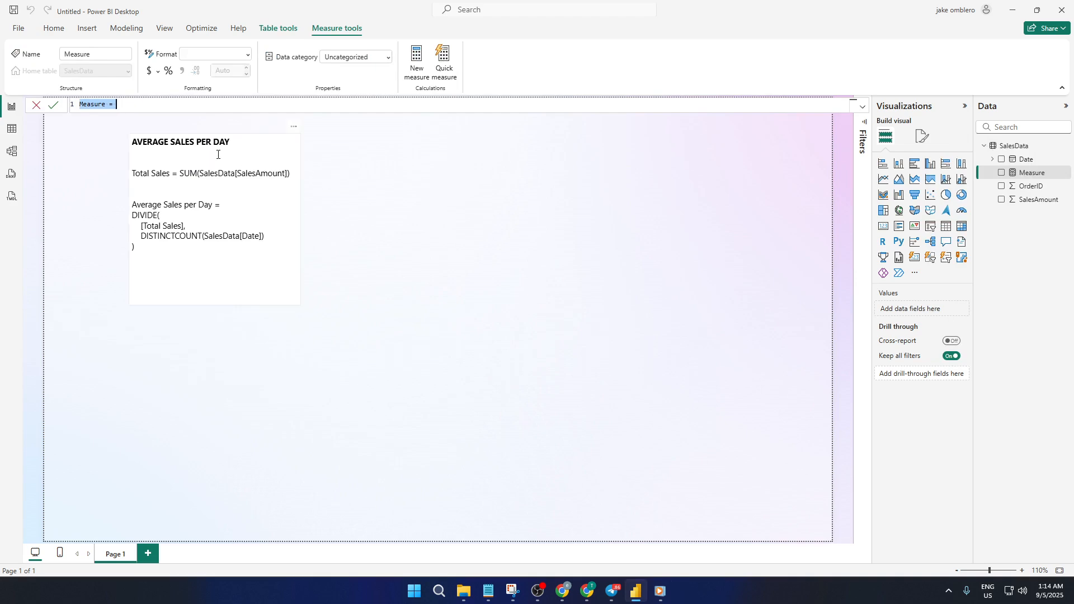
click(289, 173)
drag(290, 173, 132, 173)
key(ctrl+c)
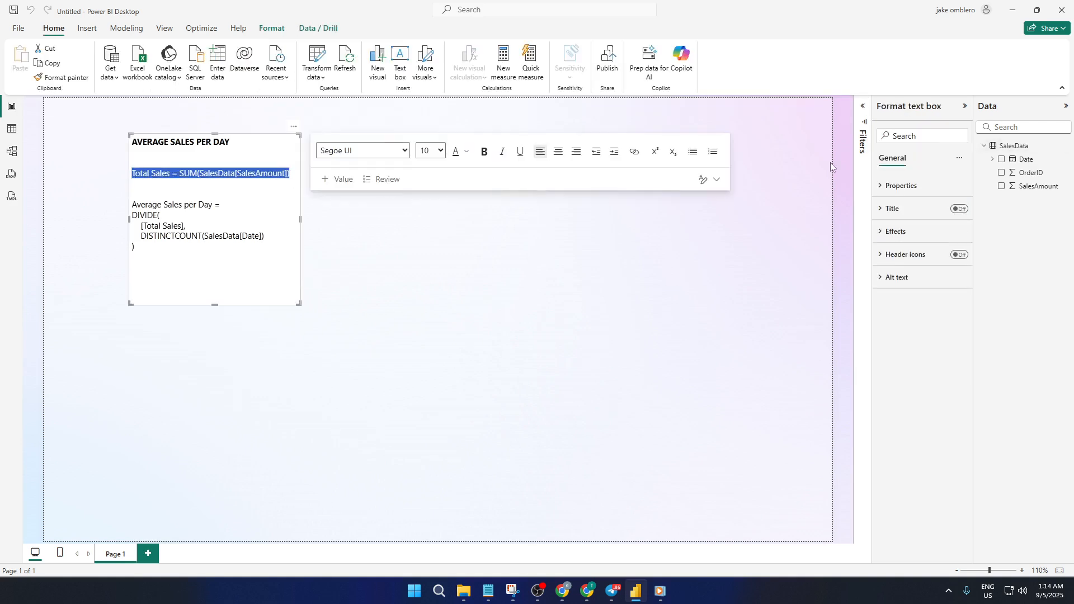
right_click(1025, 151)
click(969, 173)
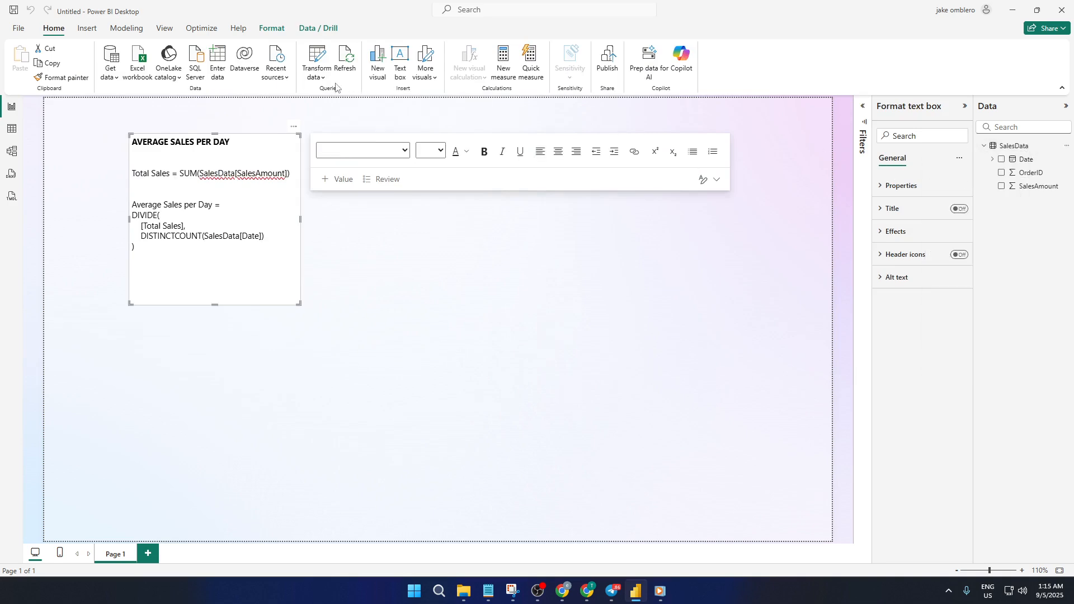
key(ctrl+v)
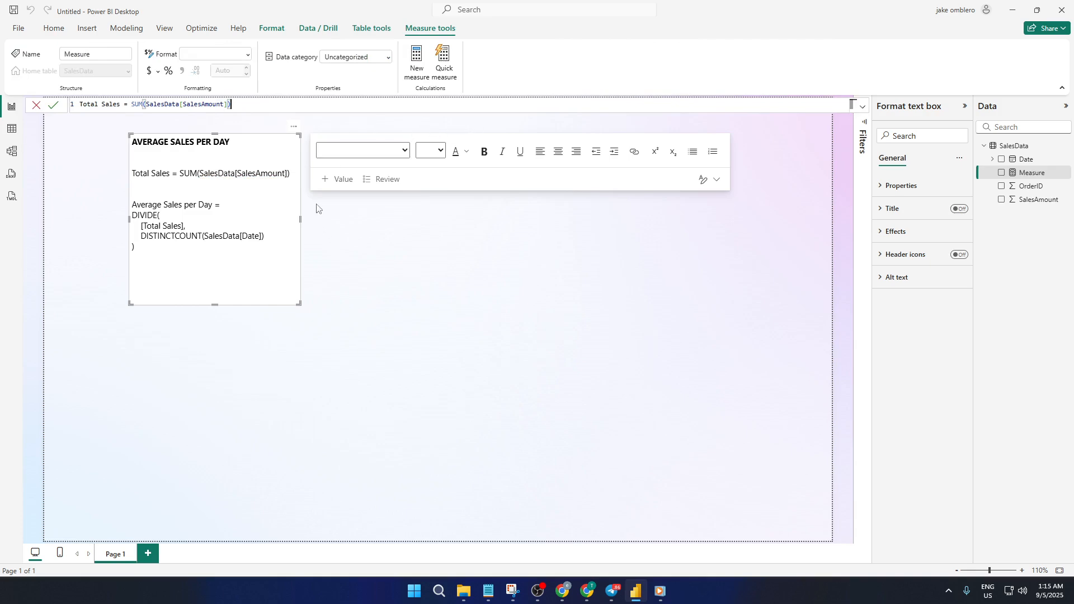
click(54, 107)
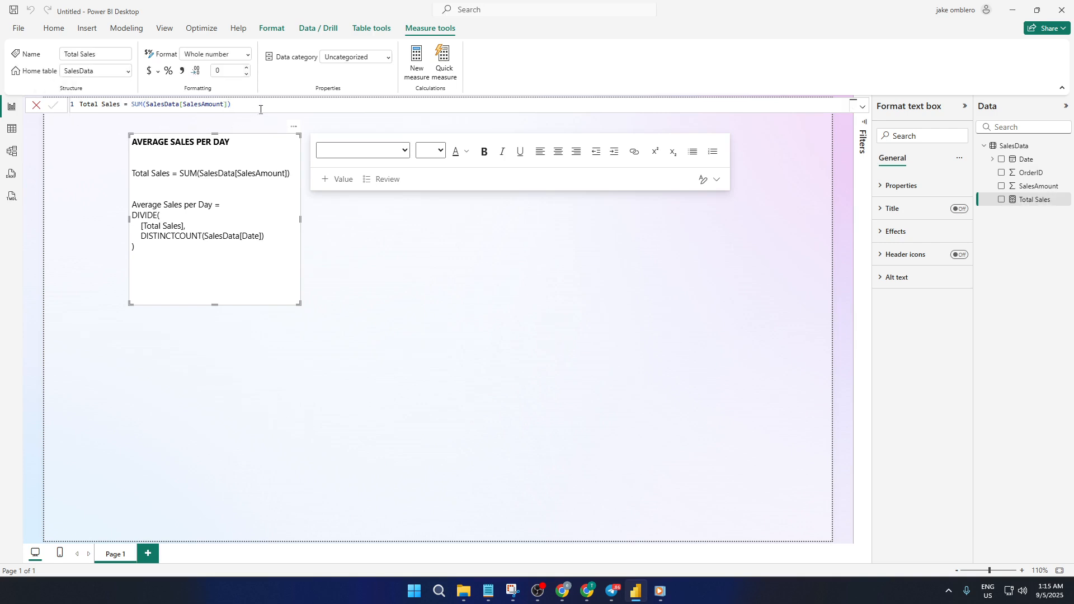
click(409, 217)
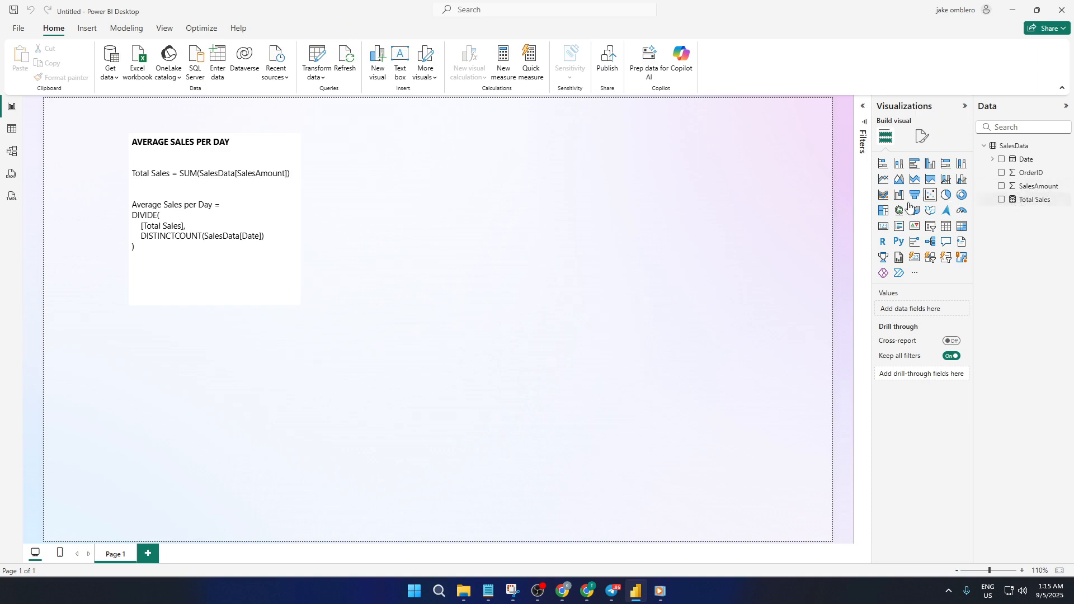
Create the measure Average Sales per Day = DIVIDE([Total Sales], DISTINCTCOUNT(SalesData[Date])) in SalesData, copying the formula from the text box.
click(1024, 202)
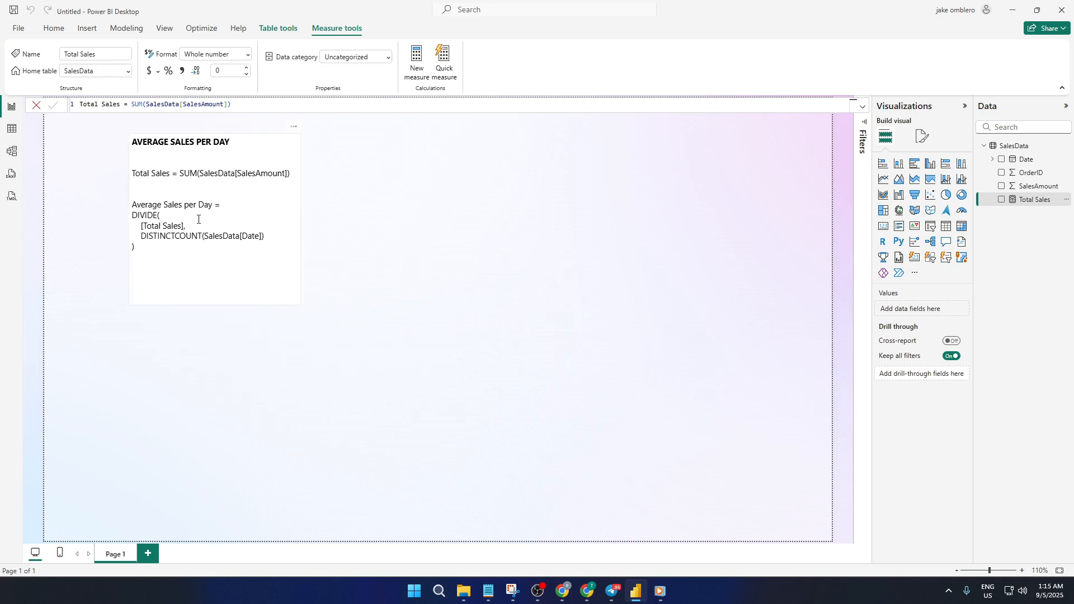
drag(176, 243, 132, 205)
key(ctrl+c)
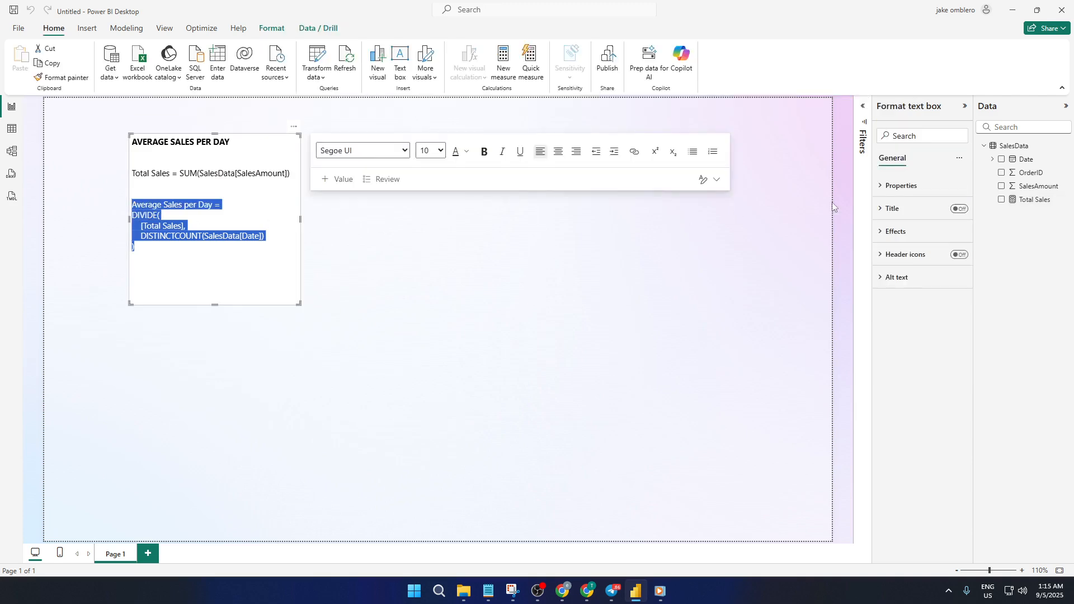
right_click(1018, 147)
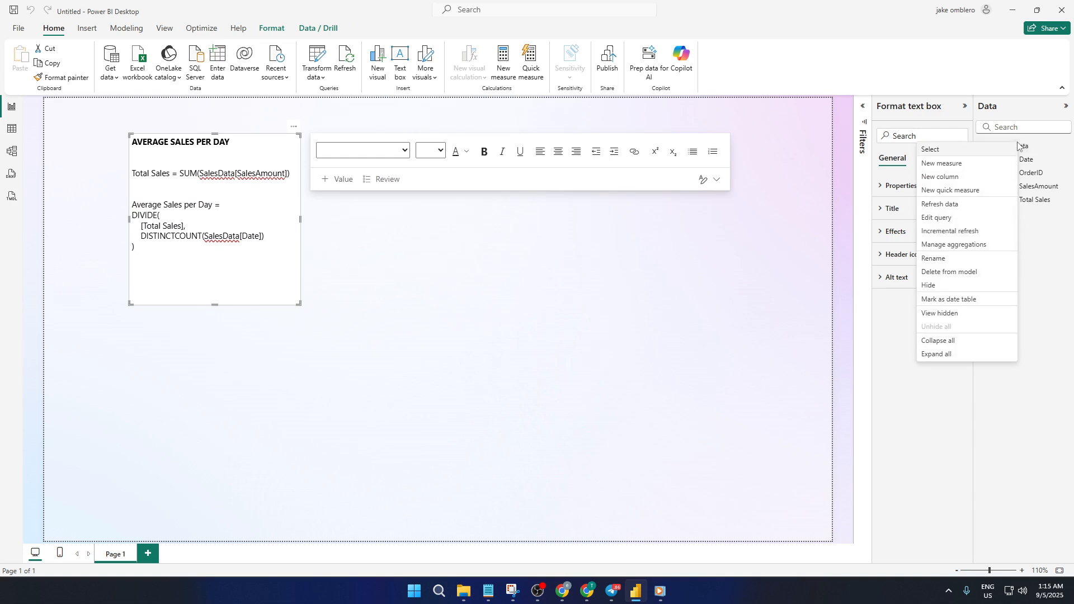
click(956, 168)
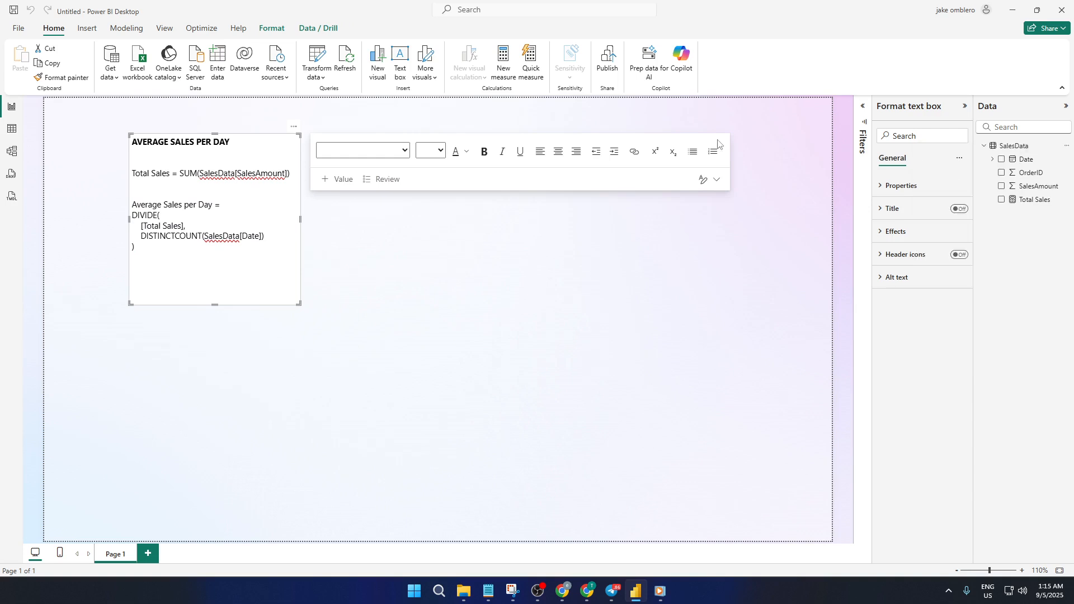
key(ctrl+a)
key(ctrl+v)
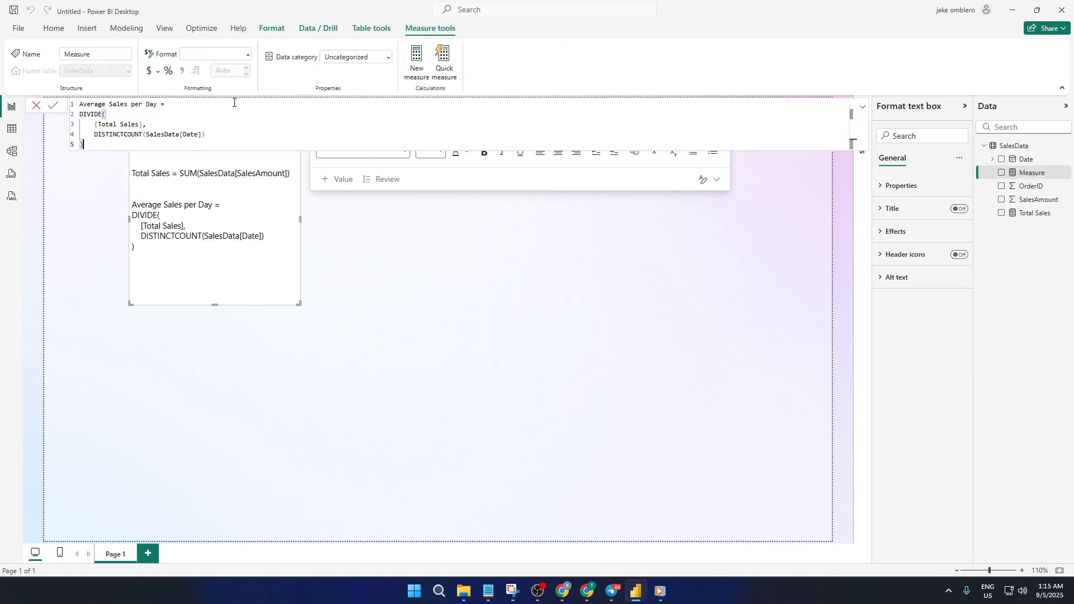
click(53, 105)
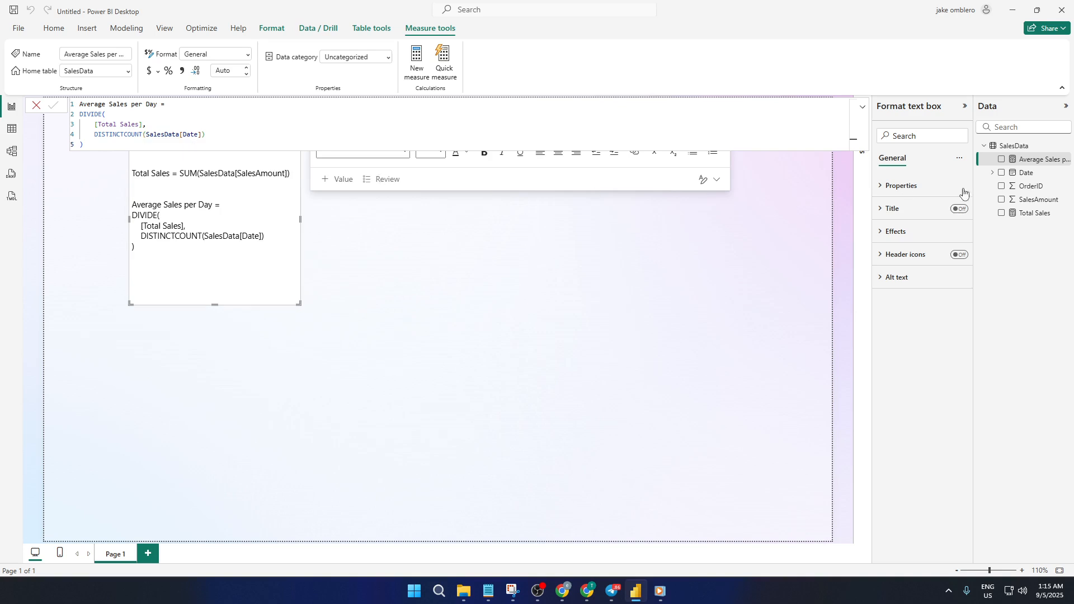
drag(1033, 161, 1039, 224)
click(404, 229)
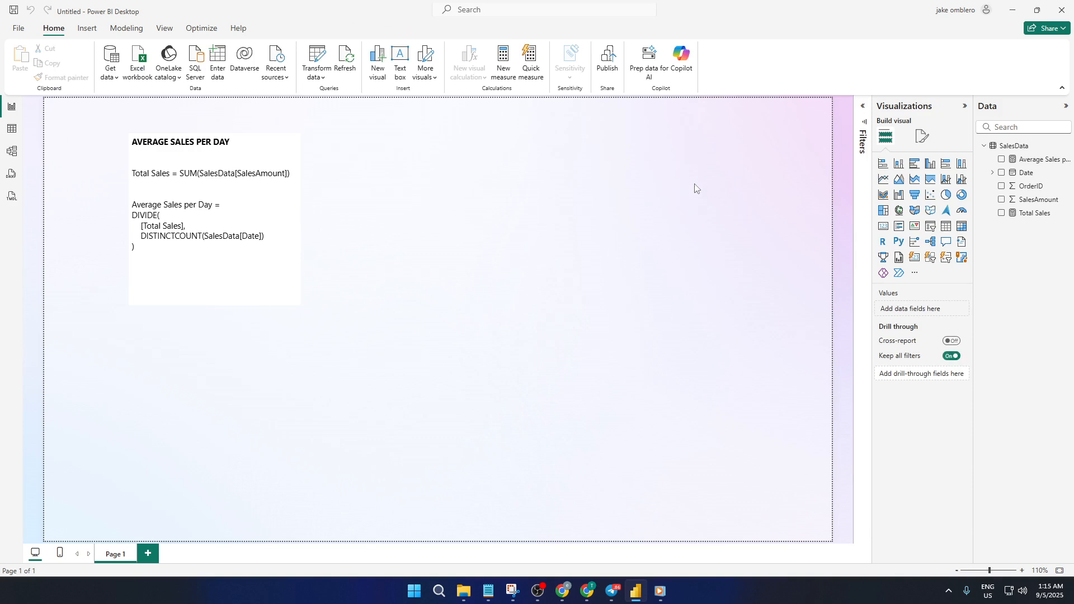
Add a card visual showing Total Sales and place it, reduced in size, beside the text box.
click(888, 230)
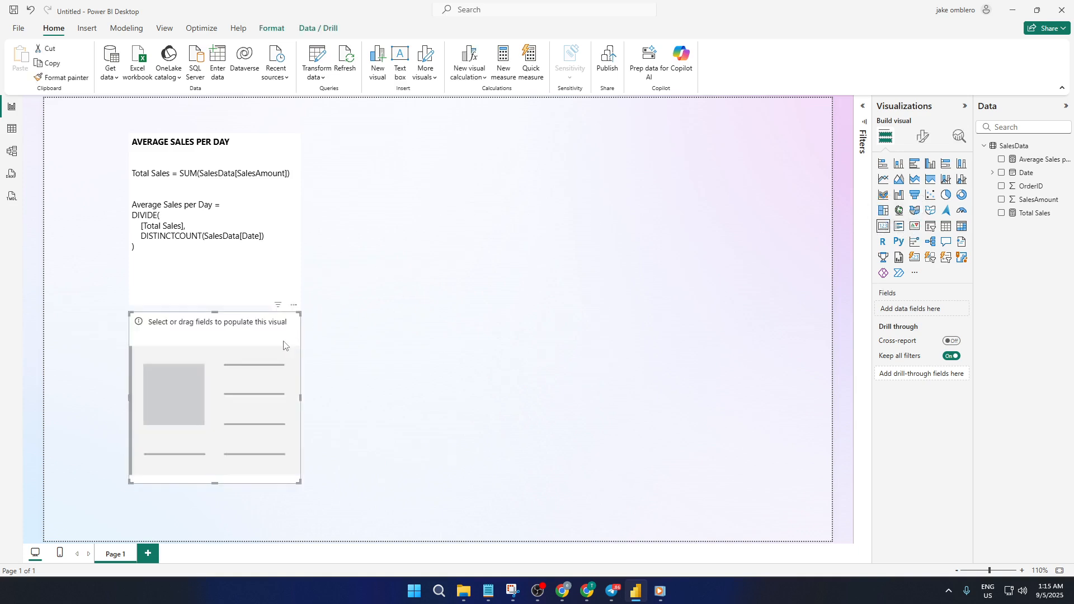
drag(283, 345, 609, 204)
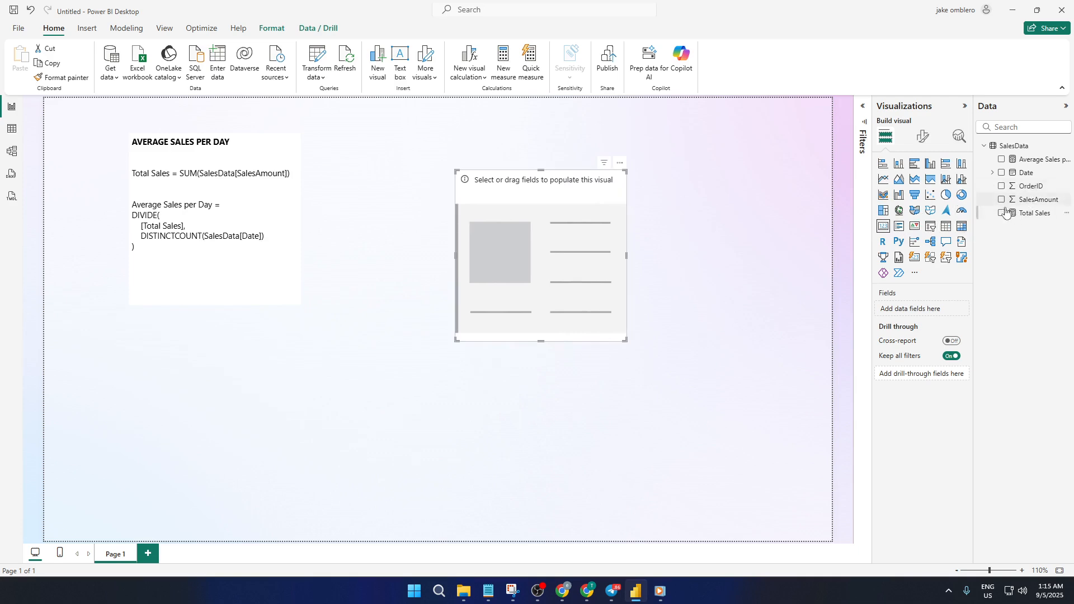
click(1002, 213)
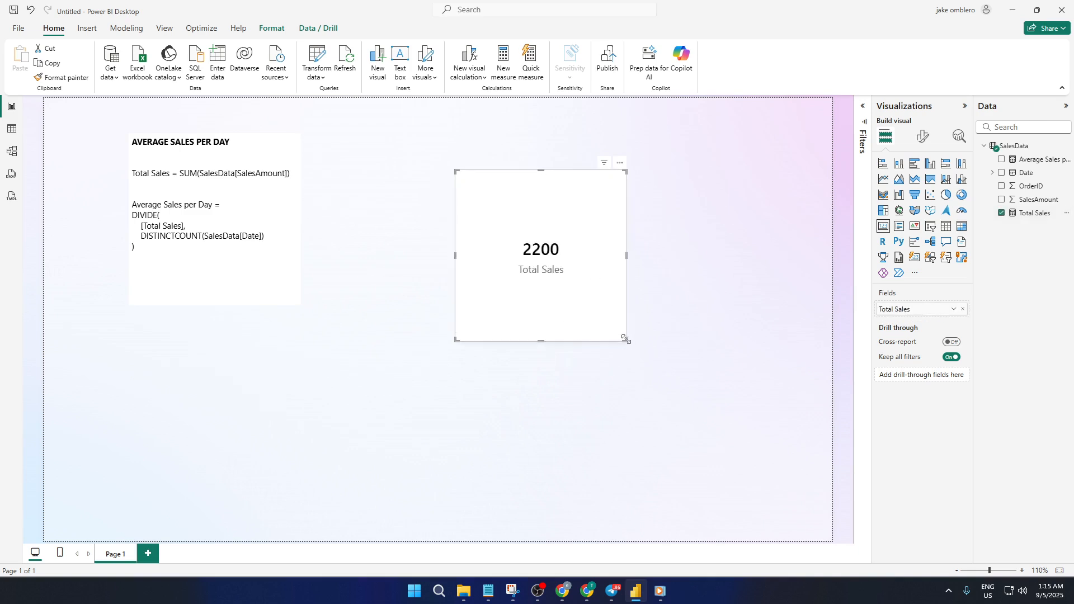
drag(622, 341, 524, 203)
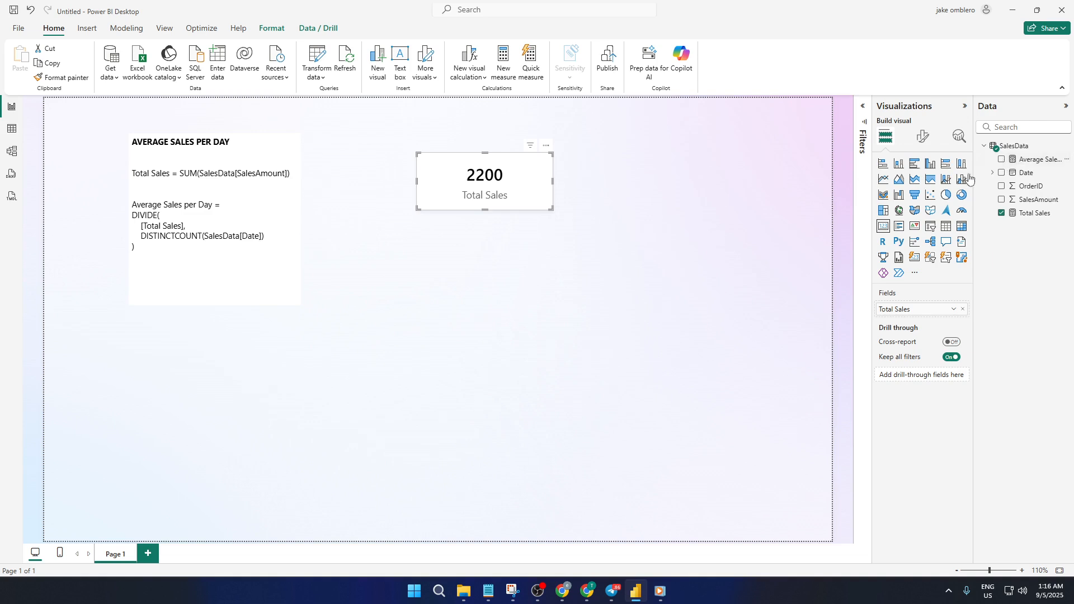
Inspect the Average Sales per Day measure and delete the Total Sales card from the page.
click(1022, 160)
drag(1034, 160, 534, 225)
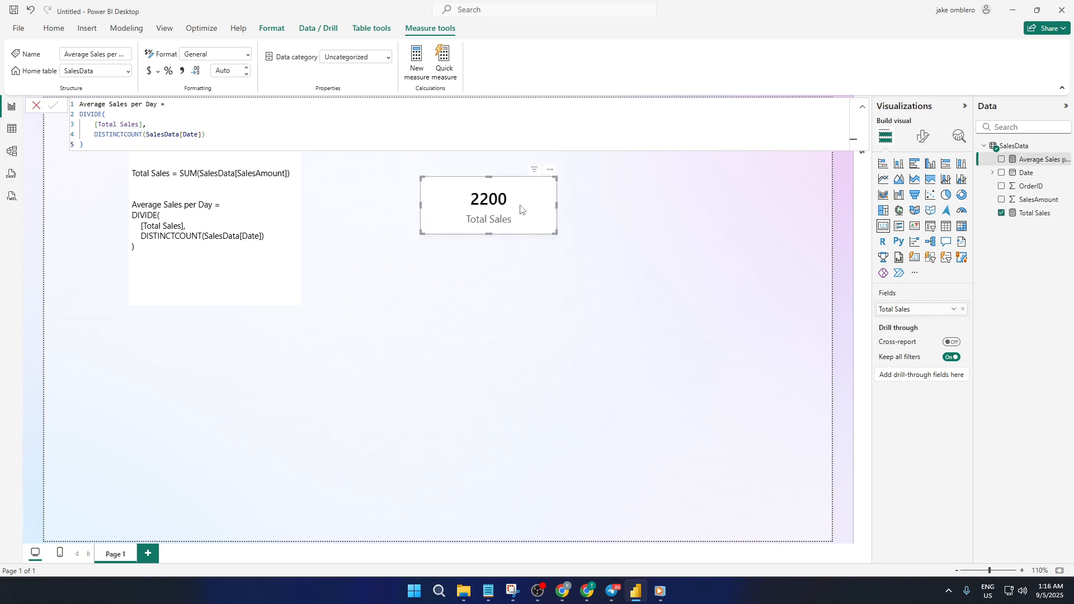
key(Delete)
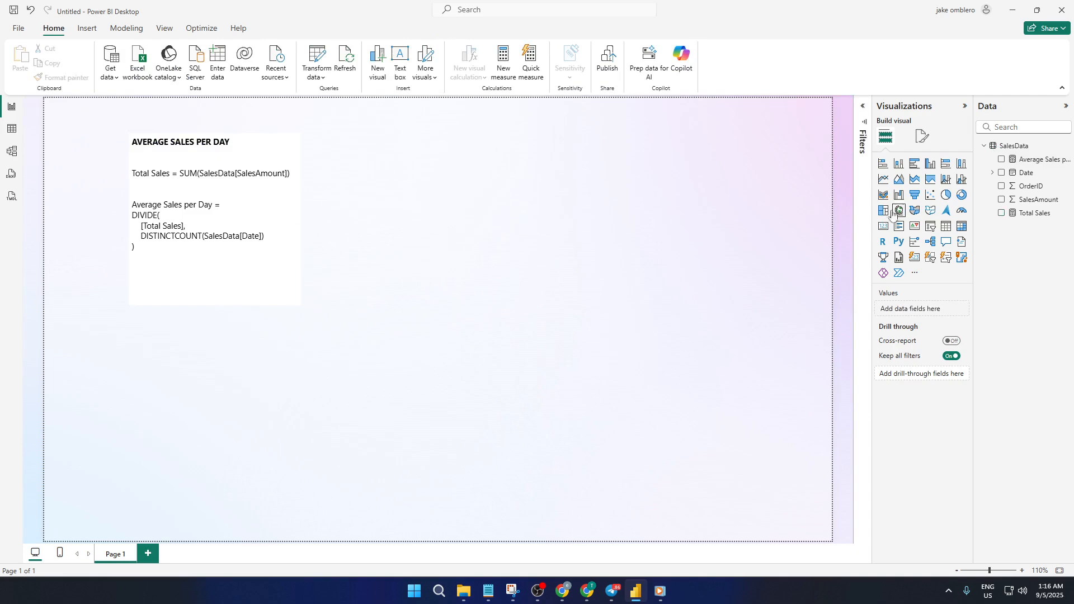
Add a card visual showing Average Sales per Day and place it, reduced in size, beside the text box.
click(883, 226)
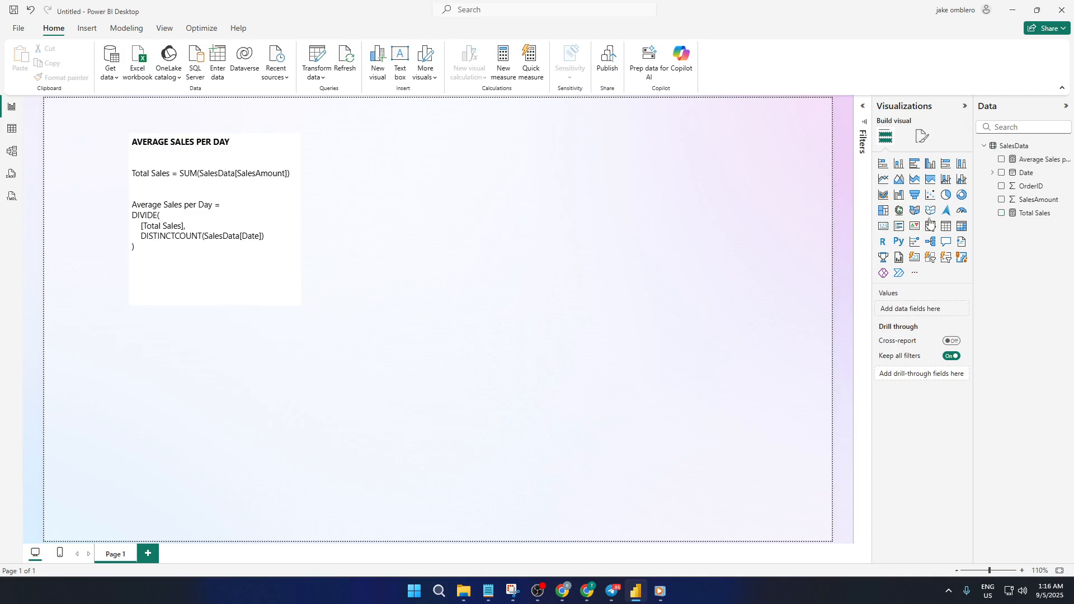
click(1003, 161)
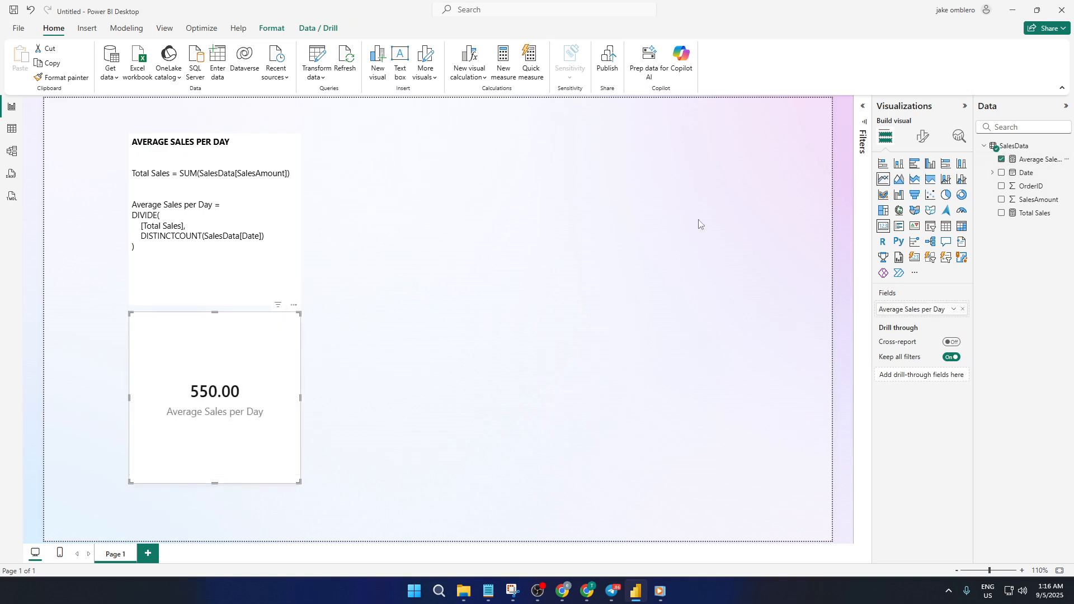
drag(276, 379, 470, 207)
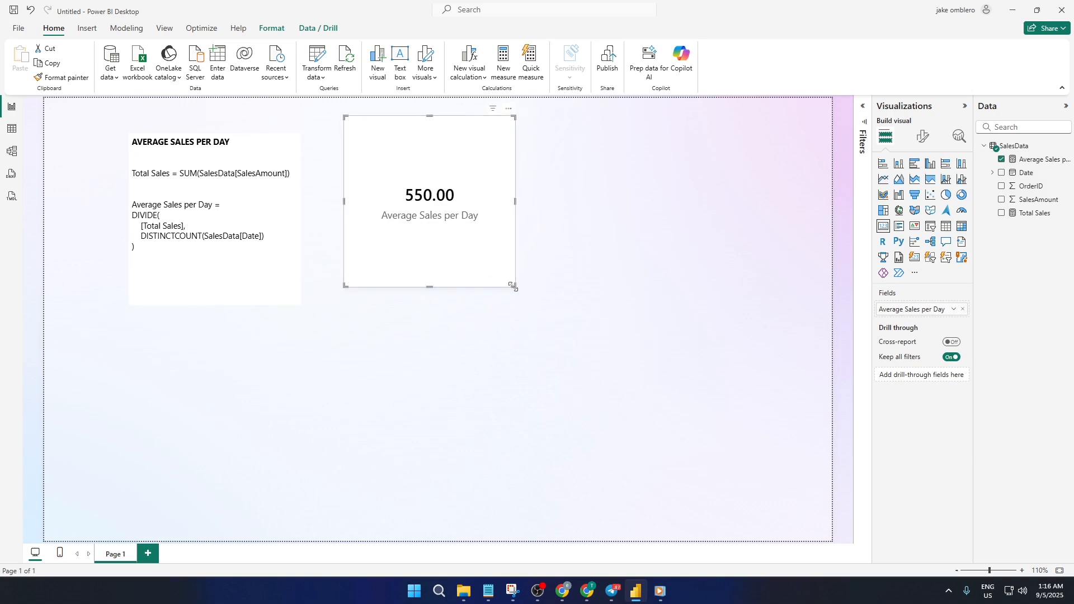
drag(507, 285, 492, 195)
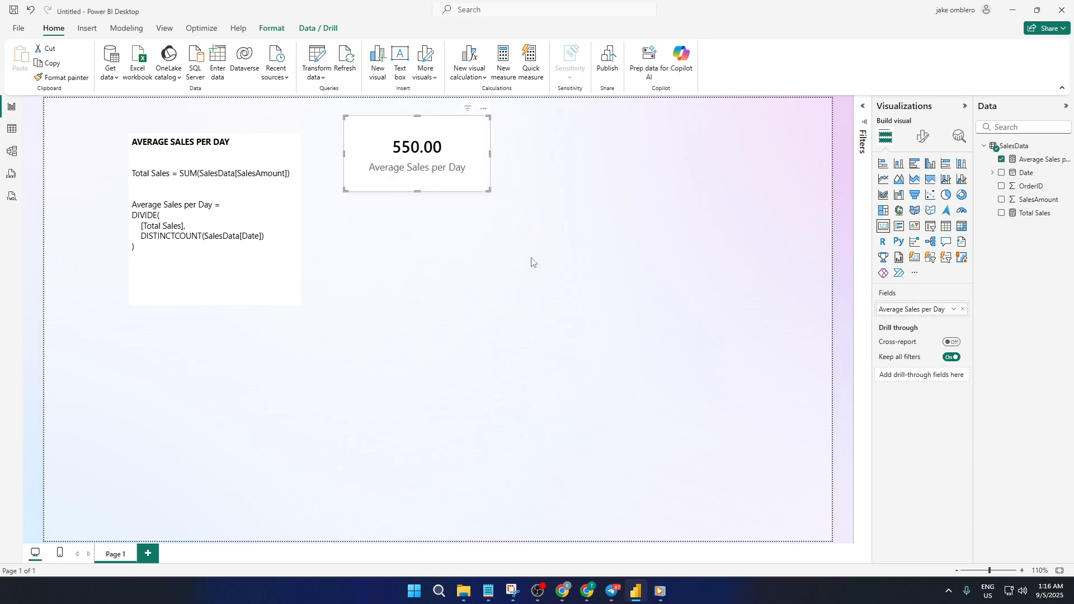
click(615, 274)
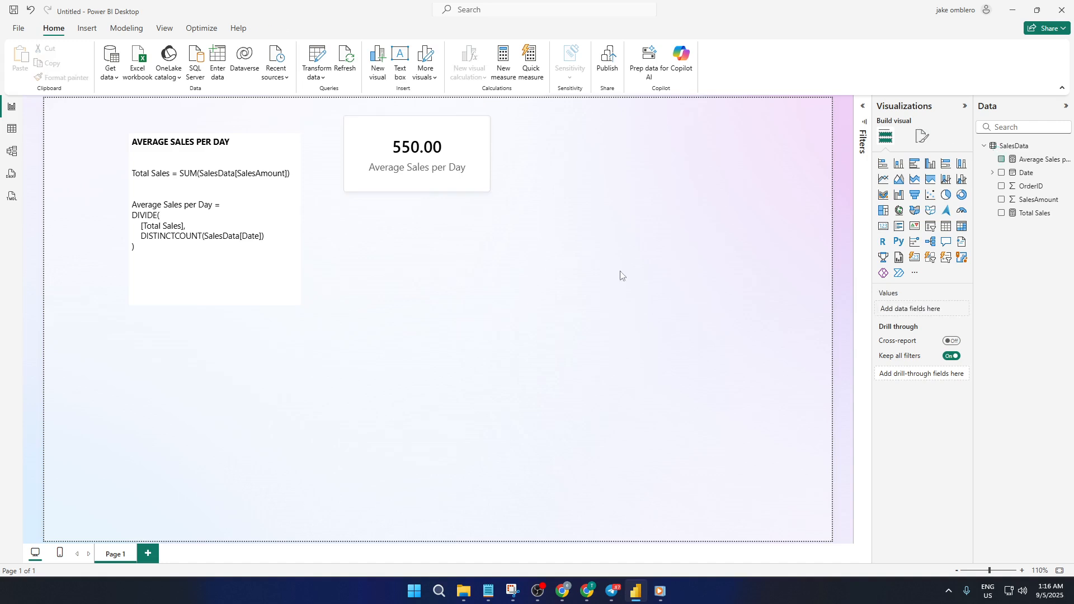
Insert a line chart below the Average Sales per Day card and put Date on its X-axis.
click(883, 179)
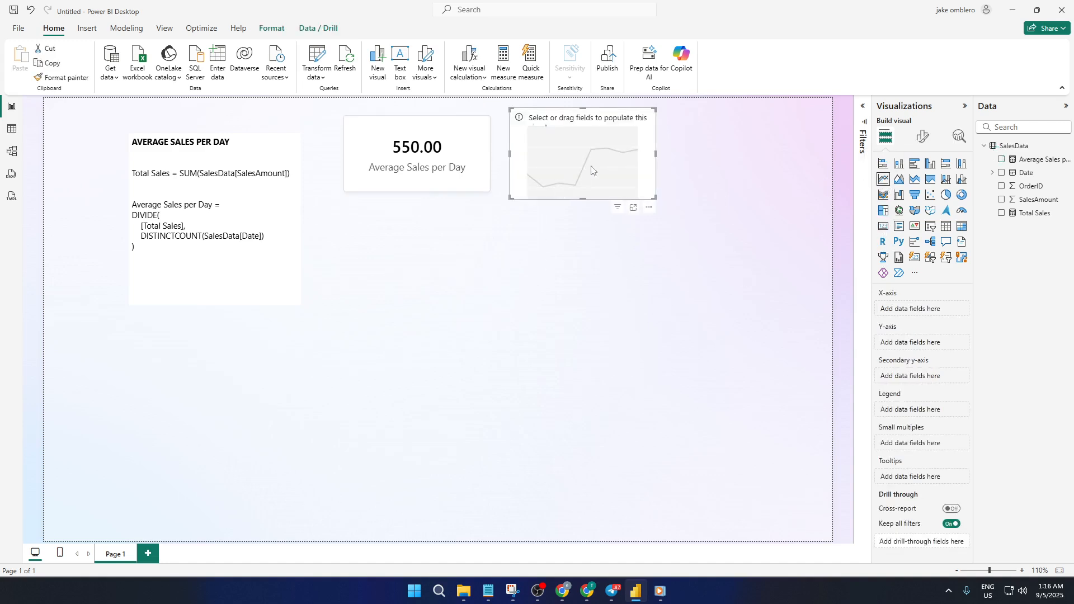
drag(554, 191, 545, 319)
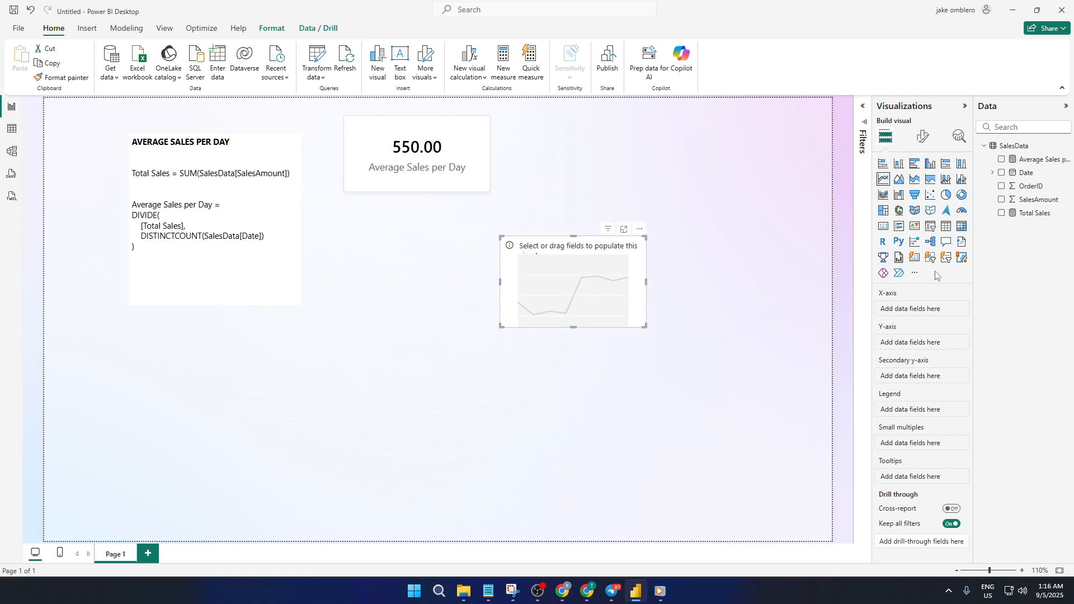
click(1003, 174)
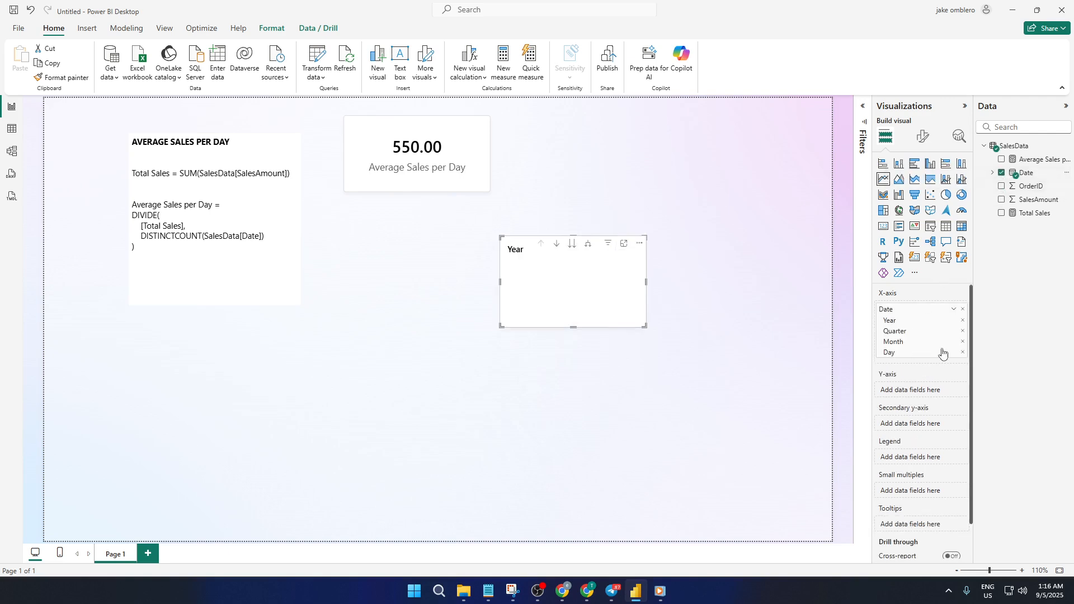